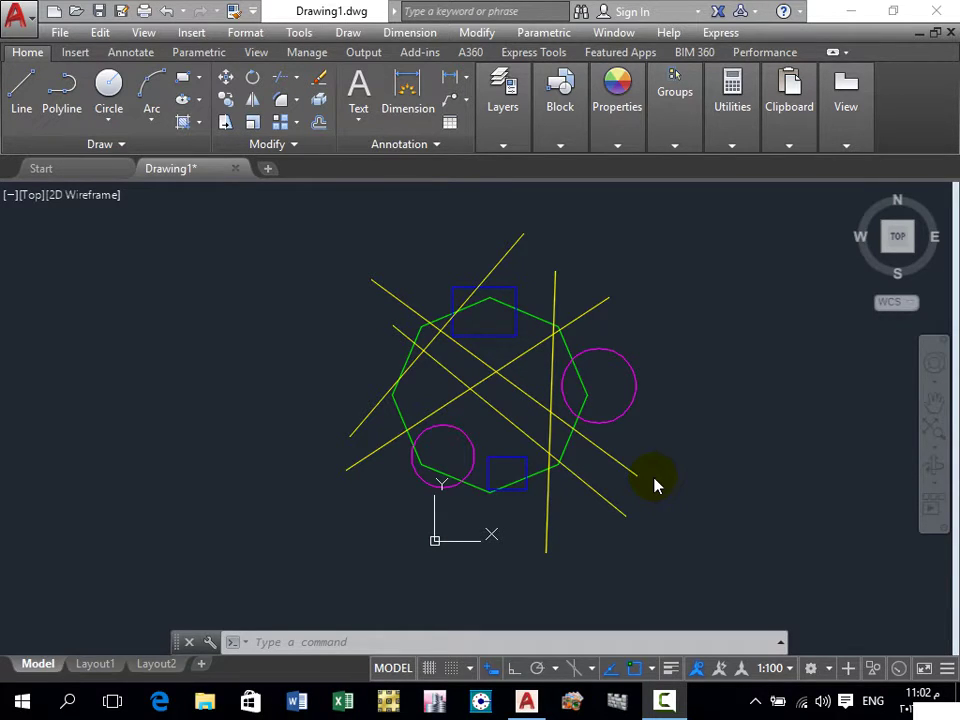
- Start a regular trim with the octagon chosen as the cutting boundary
{"action": "left_click", "coordinate": [664, 476]}
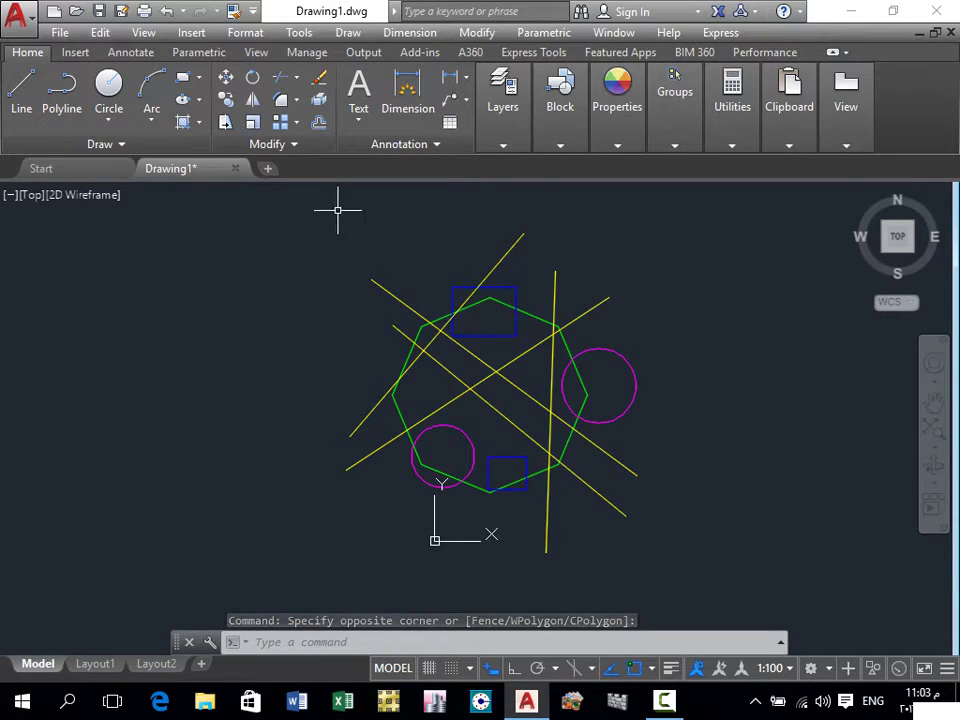
{"action": "type", "text": "t"}
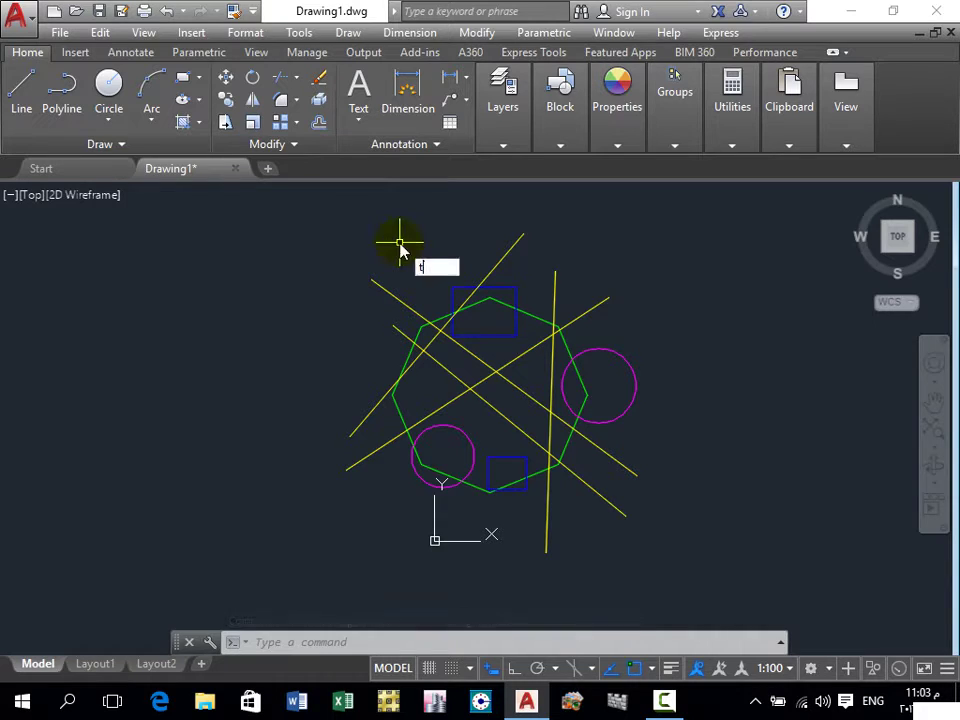
{"action": "type", "text": "s or"}
{"action": "key", "text": "Return"}
{"action": "scroll", "coordinate": [590, 415], "scroll_direction": "up", "scroll_amount": 2}
{"action": "scroll", "coordinate": [590, 420], "scroll_direction": "up", "scroll_amount": 2}
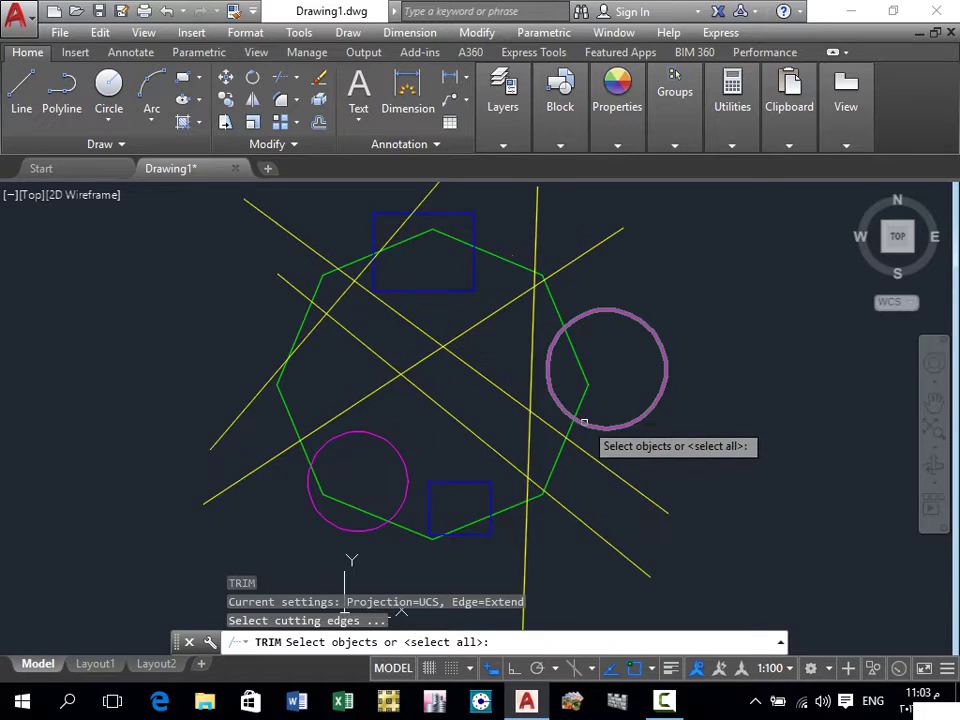
{"action": "scroll", "coordinate": [595, 380], "scroll_direction": "up", "scroll_amount": 3}
{"action": "scroll", "coordinate": [588, 333], "scroll_direction": "up", "scroll_amount": 1}
{"action": "left_click", "coordinate": [588, 333]}
{"action": "scroll", "coordinate": [574, 455], "scroll_direction": "down", "scroll_amount": 2}
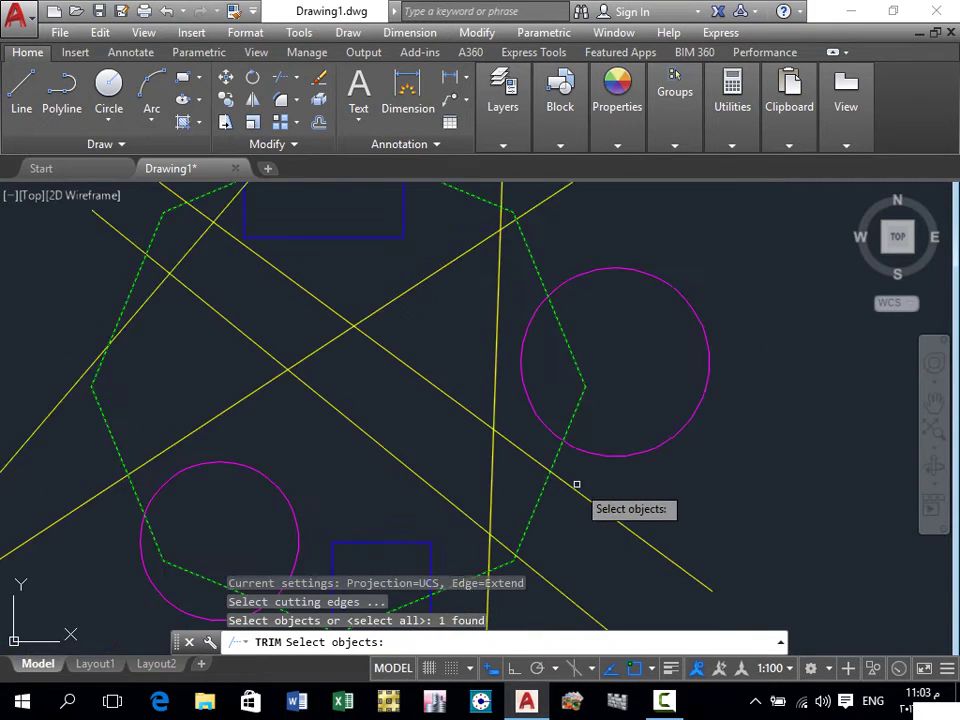
{"action": "scroll", "coordinate": [574, 484], "scroll_direction": "down", "scroll_amount": 2}
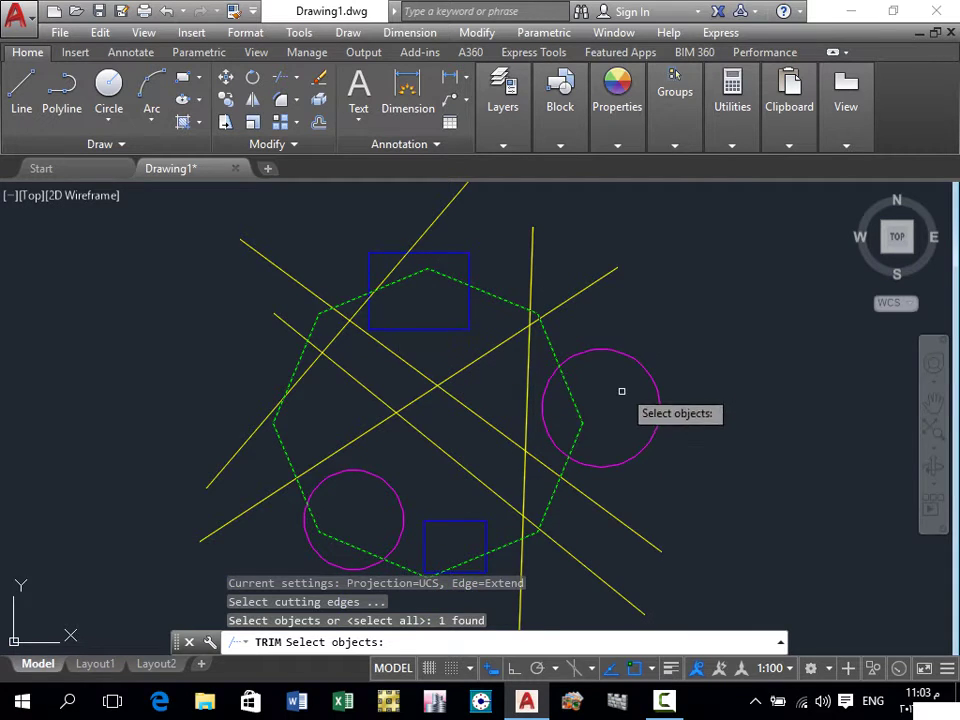
{"action": "key", "text": "Return"}
- Trim the right circle, the blue rectangle's top and the yellow line ends outside the octagon
{"action": "left_click", "coordinate": [675, 333]}
{"action": "left_click", "coordinate": [632, 455]}
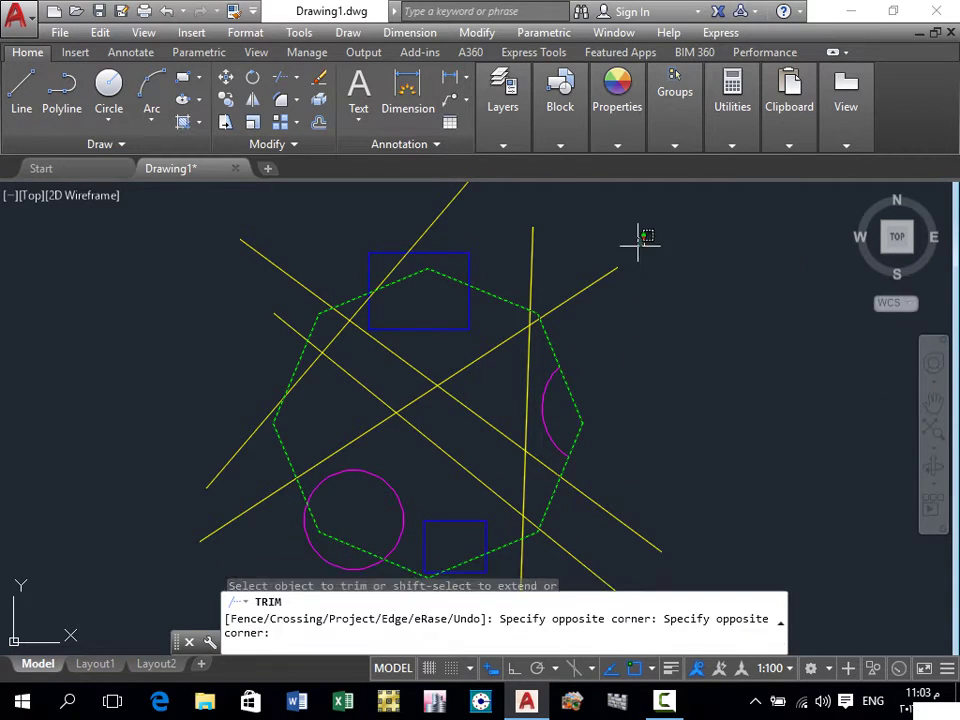
{"action": "left_click", "coordinate": [587, 235]}
{"action": "left_click", "coordinate": [483, 235]}
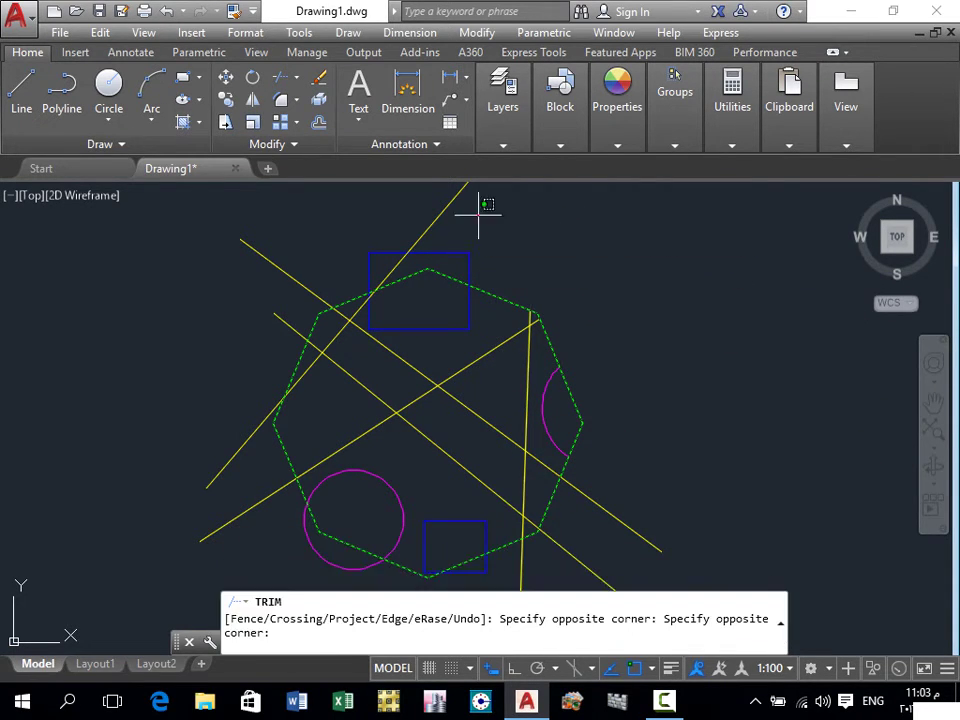
{"action": "left_click", "coordinate": [480, 216]}
{"action": "left_click", "coordinate": [320, 268]}
{"action": "left_click", "coordinate": [271, 231]}
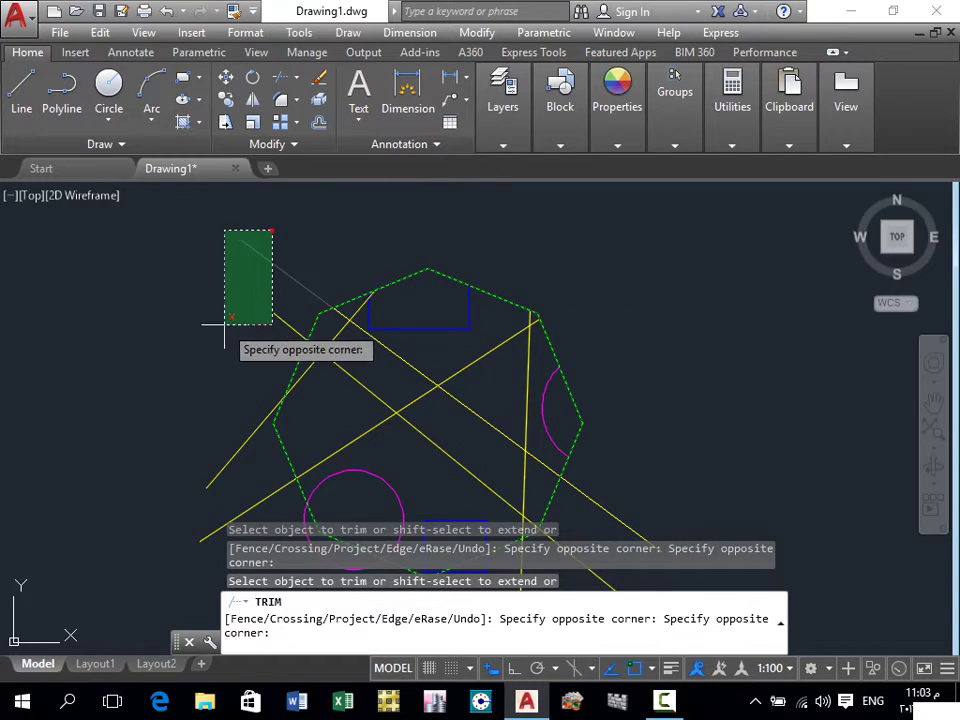
{"action": "left_click", "coordinate": [220, 381]}
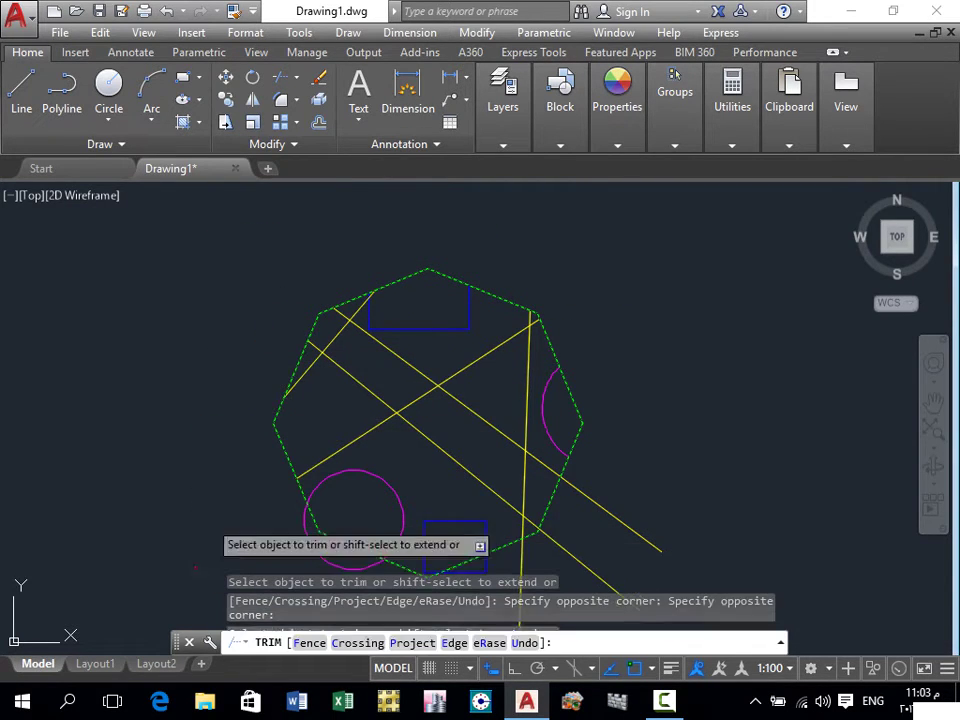
{"action": "scroll", "coordinate": [240, 395], "scroll_direction": "down", "scroll_amount": 4}
{"action": "scroll", "coordinate": [320, 297], "scroll_direction": "up", "scroll_amount": 2}
{"action": "left_click", "coordinate": [290, 345]}
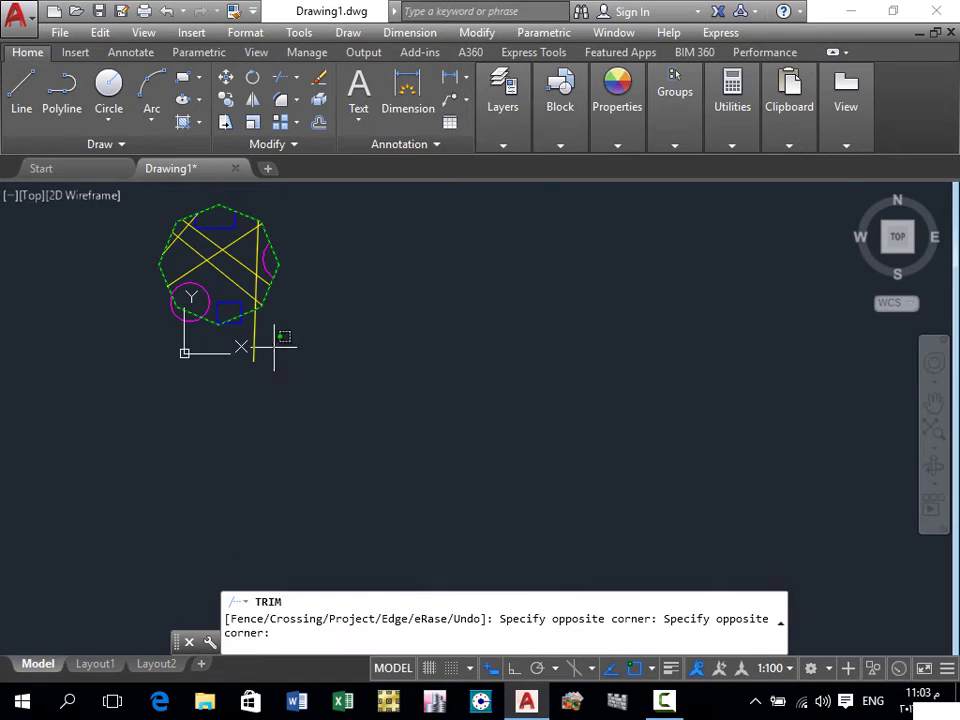
{"action": "left_click", "coordinate": [152, 347]}
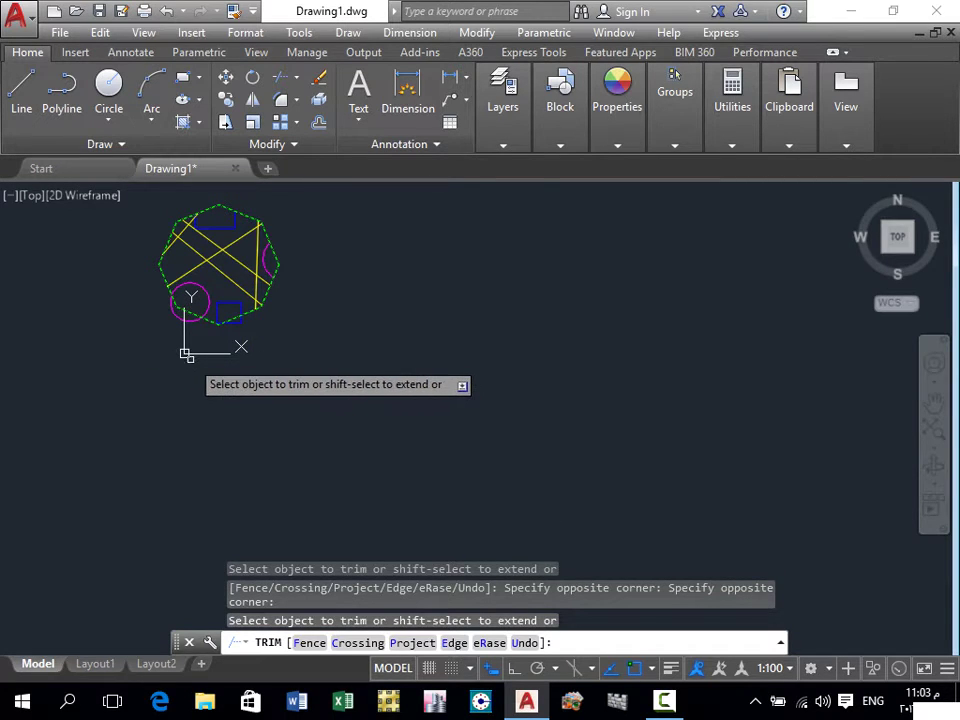
- Cancel and undo those trims, then run EXTRIM so it awaits a cutting edge
{"action": "key", "text": "Escape"}
{"action": "key", "text": "ctrl+z"}
{"action": "key", "text": "ctrl+z"}
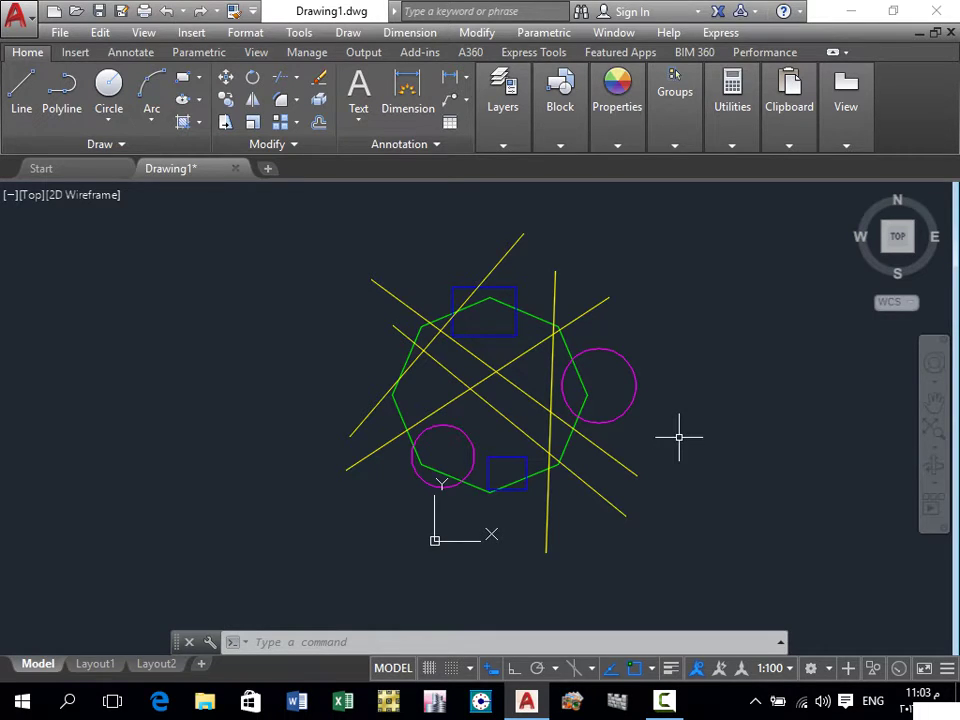
{"action": "type", "text": "ex"}
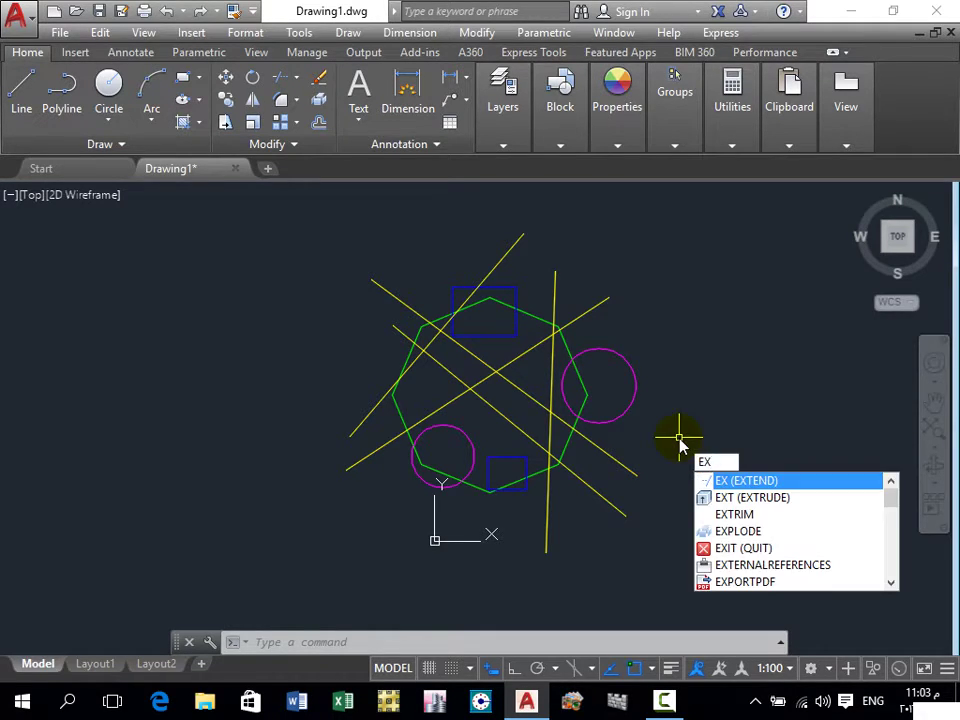
{"action": "type", "text": "rim"}
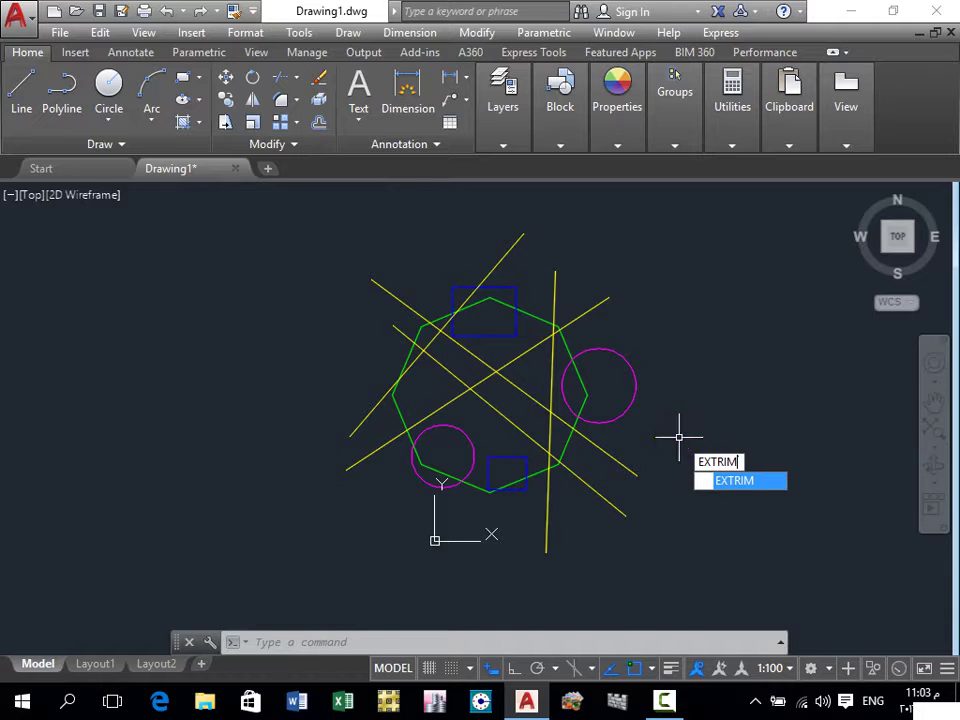
{"action": "key", "text": "Return"}
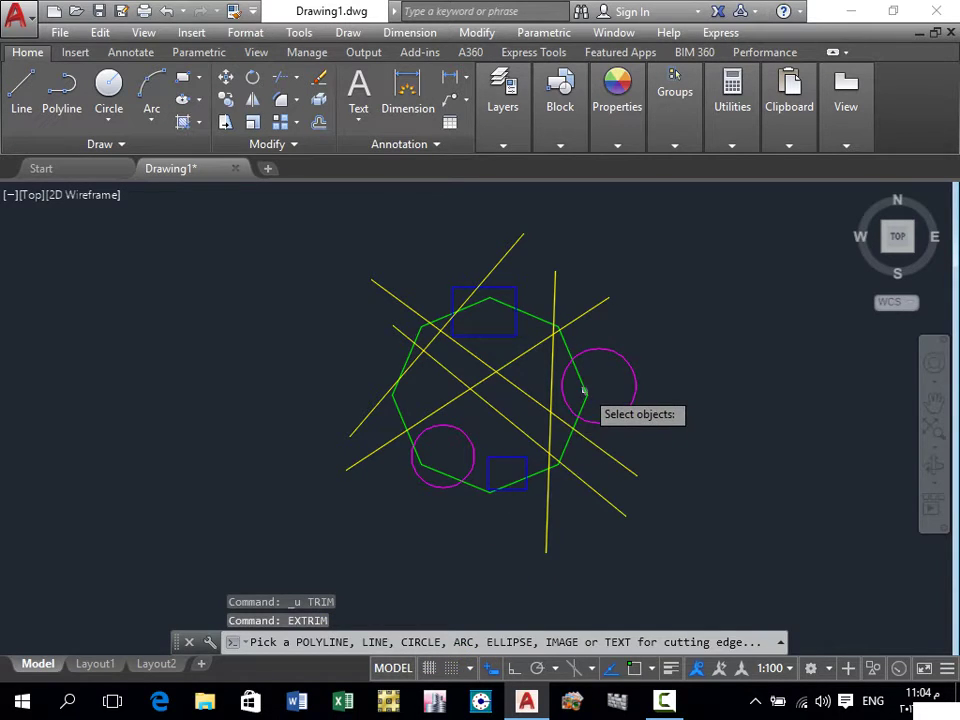
{"action": "scroll", "coordinate": [584, 390], "scroll_direction": "up", "scroll_amount": 2}
{"action": "scroll", "coordinate": [585, 390], "scroll_direction": "up", "scroll_amount": 2}
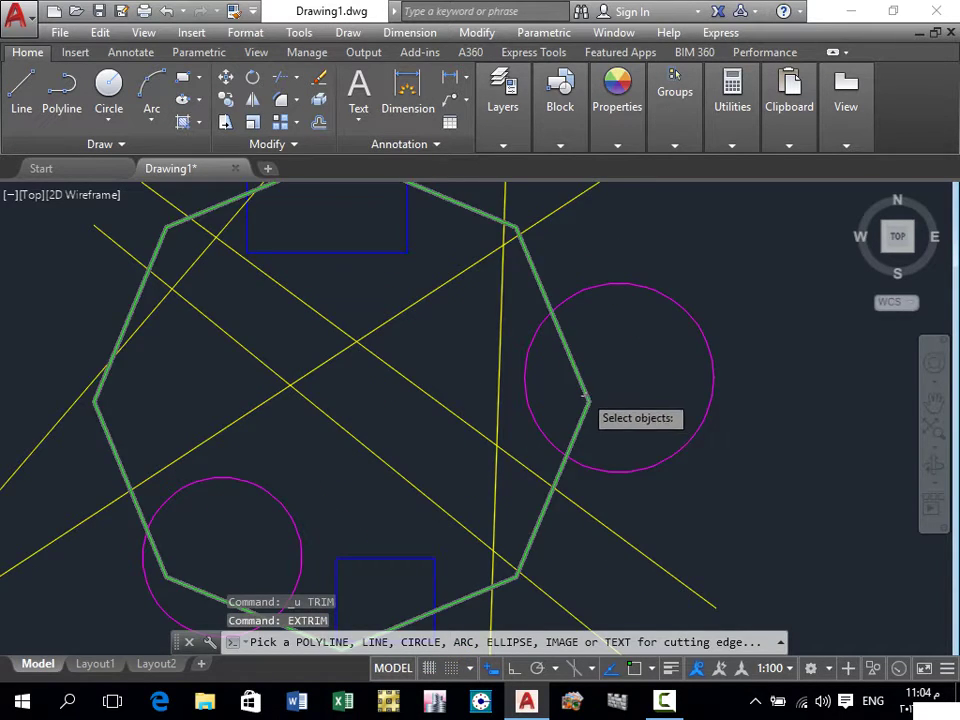
- Use the octagon as the EXTRIM cutting edge and trim all lines, circles and rectangles outside it
{"action": "left_click", "coordinate": [578, 383]}
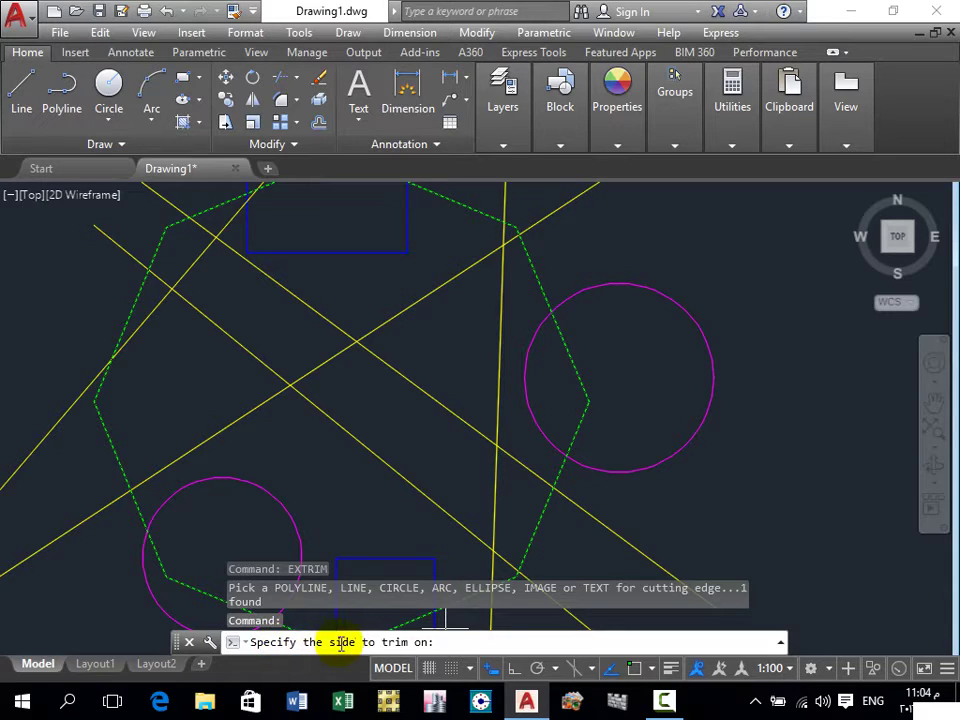
{"action": "scroll", "coordinate": [553, 471], "scroll_direction": "down", "scroll_amount": 2}
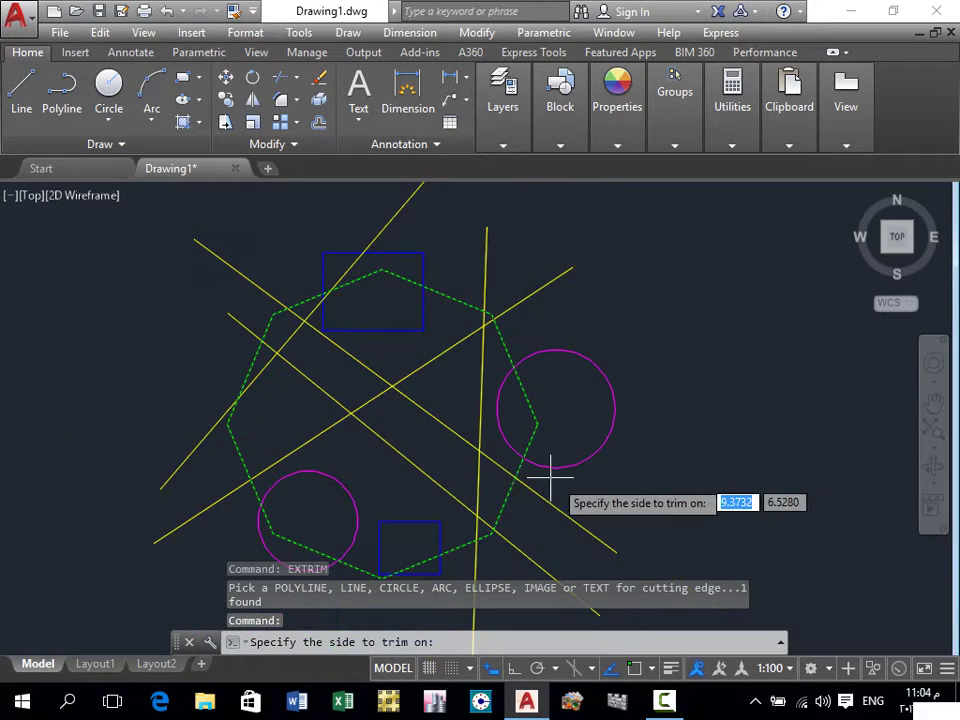
{"action": "scroll", "coordinate": [531, 489], "scroll_direction": "down", "scroll_amount": 1}
{"action": "scroll", "coordinate": [574, 471], "scroll_direction": "up", "scroll_amount": 1}
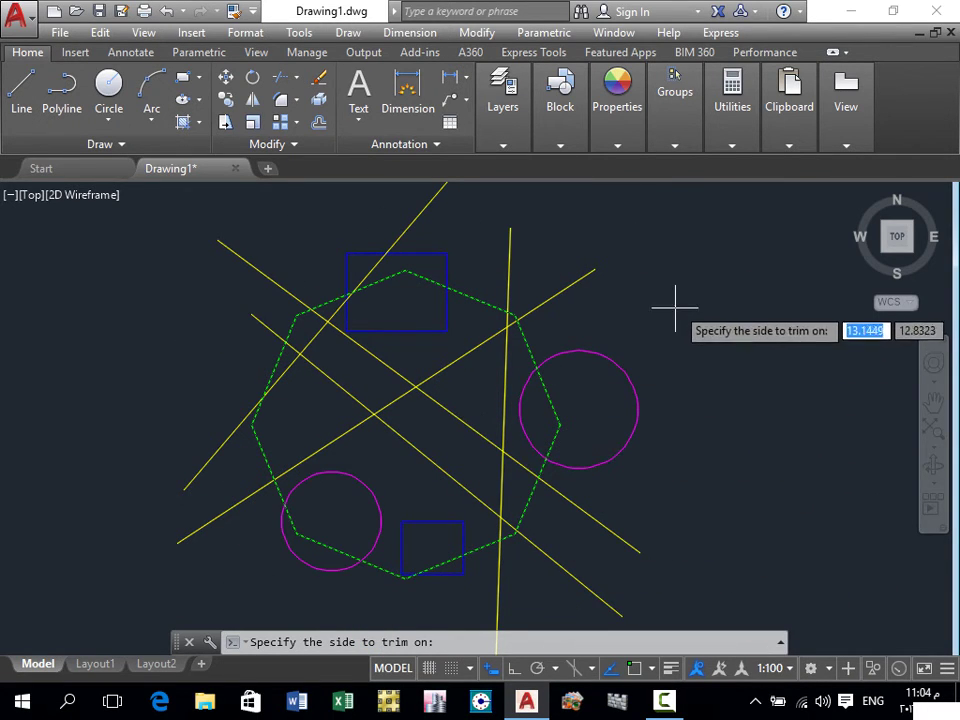
{"action": "left_click", "coordinate": [660, 275]}
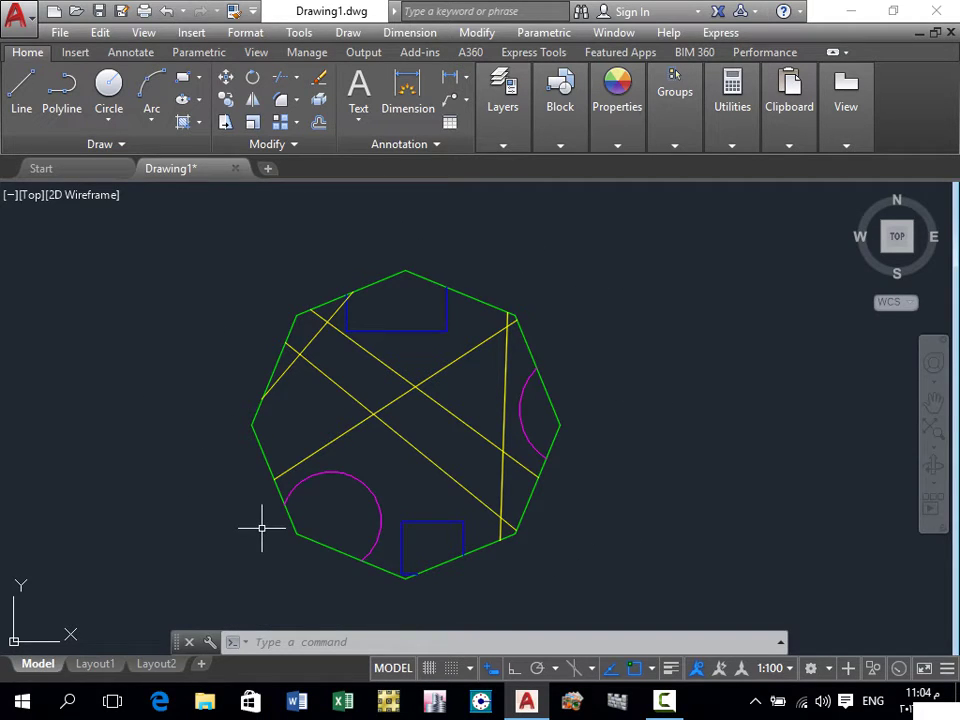
- Undo the outside trim and restart the extended trim command
{"action": "key", "text": "ctrl+z"}
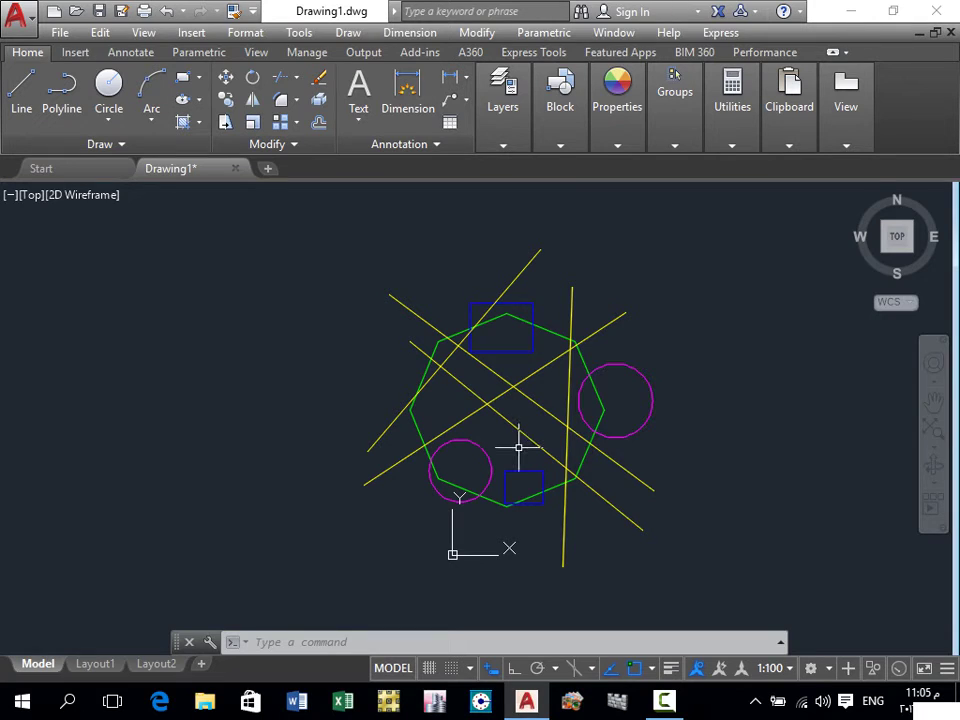
{"action": "type", "text": "EXTRUDE"}
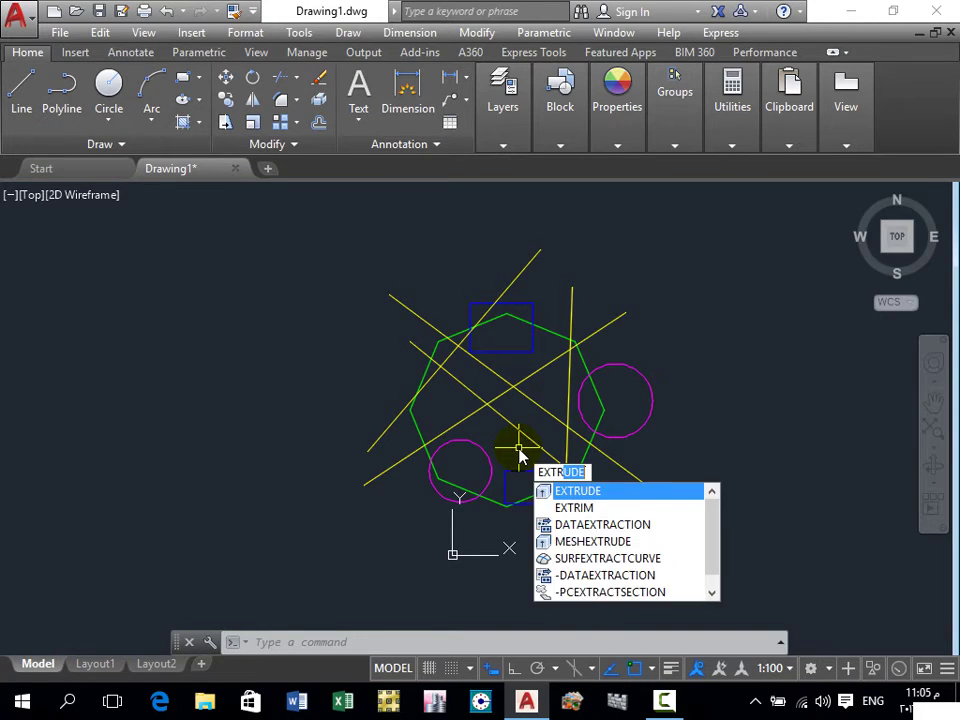
{"action": "key", "text": "Escape"}
- Pick the green octagon as cutting edge and trim away everything inside it
{"action": "scroll", "coordinate": [582, 375], "scroll_direction": "up", "scroll_amount": 4}
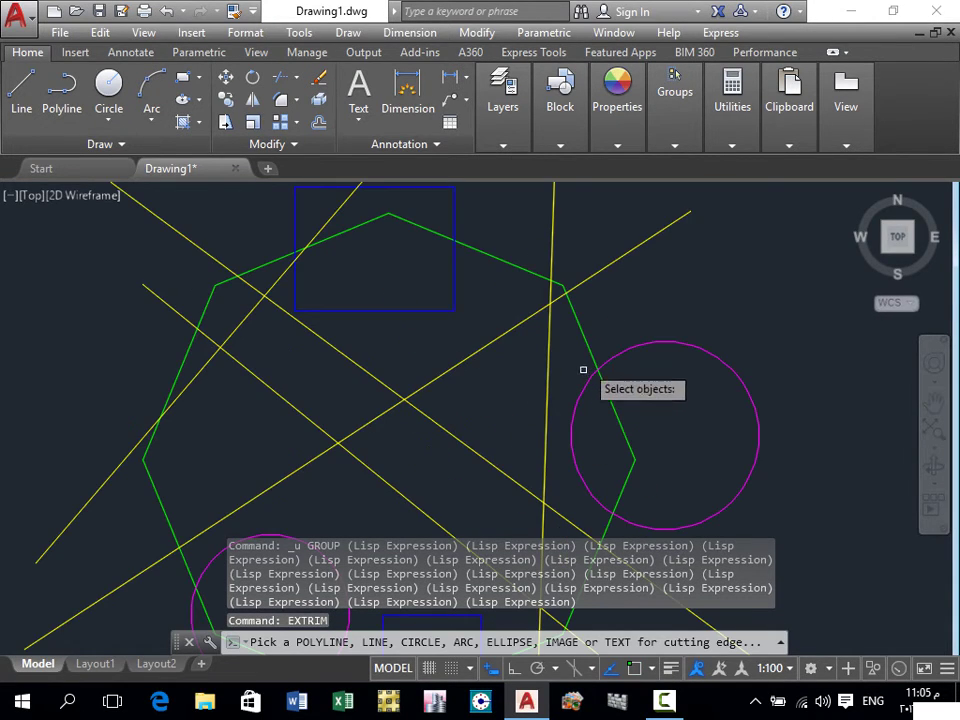
{"action": "left_click", "coordinate": [588, 344]}
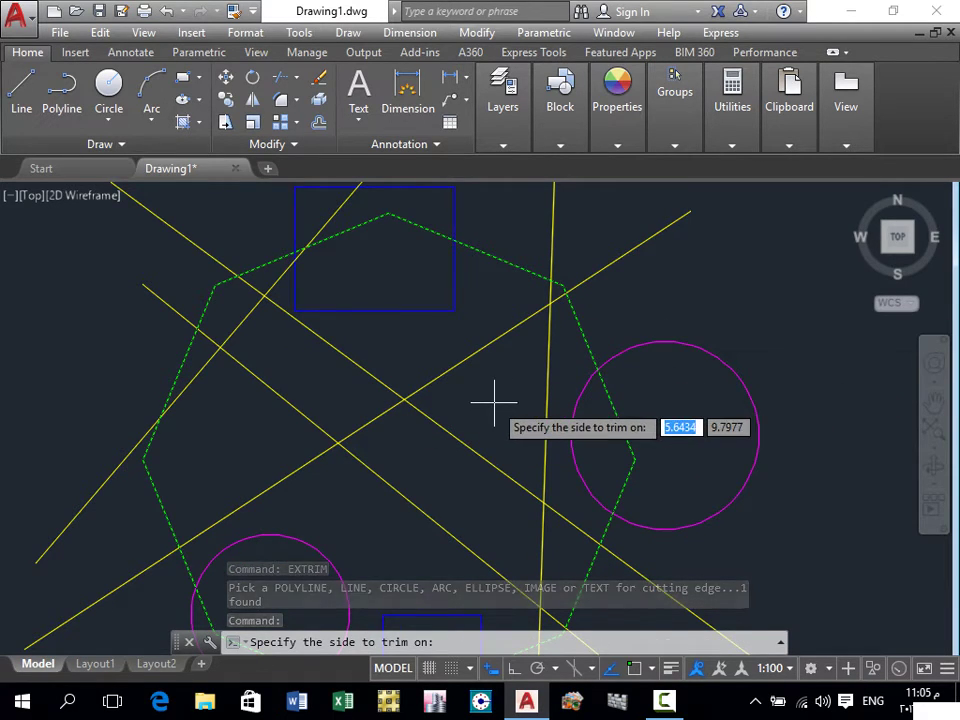
{"action": "left_click", "coordinate": [493, 403]}
{"action": "scroll", "coordinate": [535, 391], "scroll_direction": "down", "scroll_amount": 2}
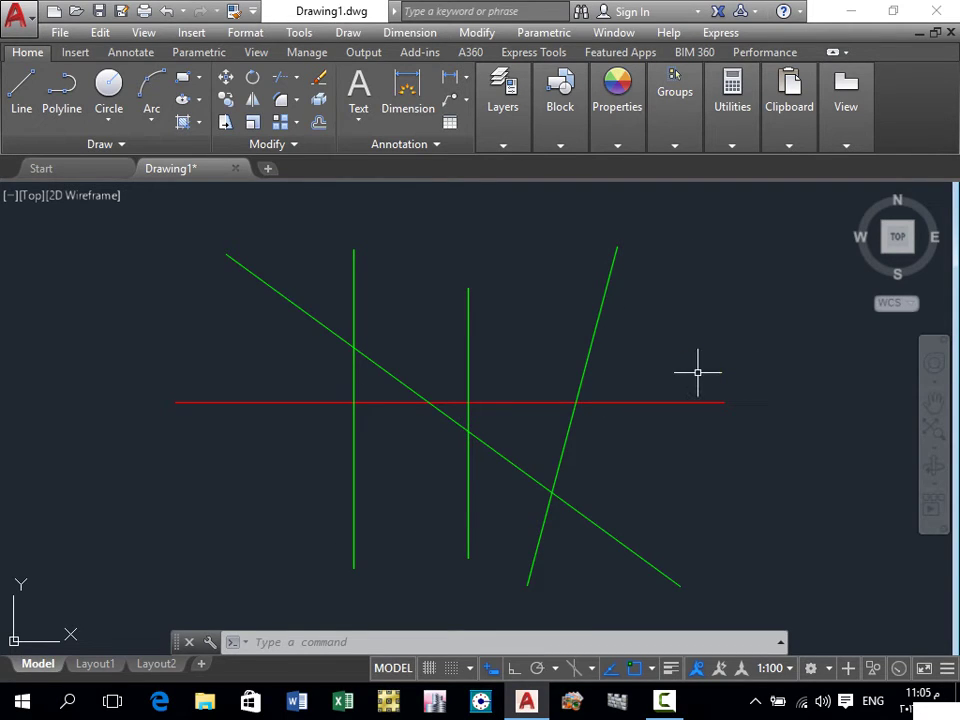
- Run EXTRIM on the red horizontal line to cut the four green lines above it
{"action": "type", "text": "xr"}
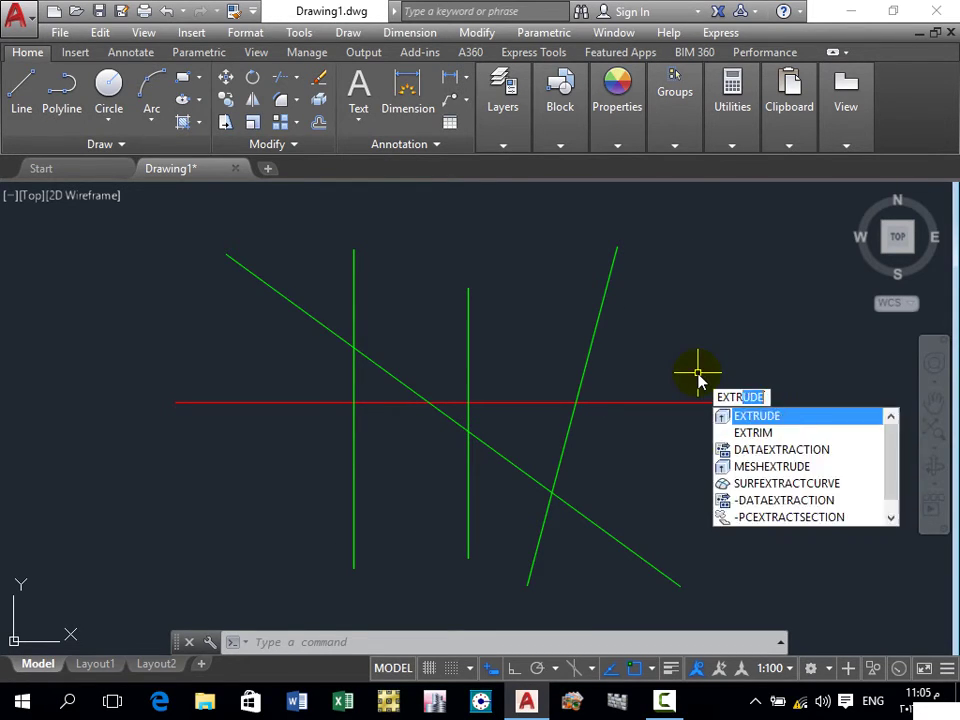
{"action": "type", "text": "i"}
{"action": "key", "text": "Return"}
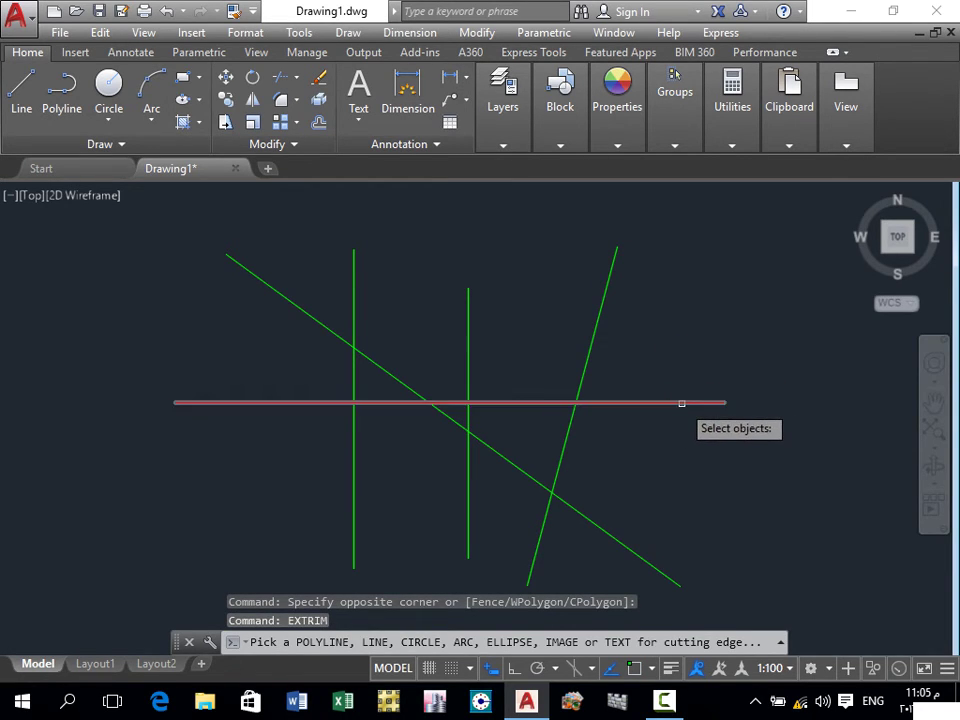
{"action": "left_click", "coordinate": [680, 403]}
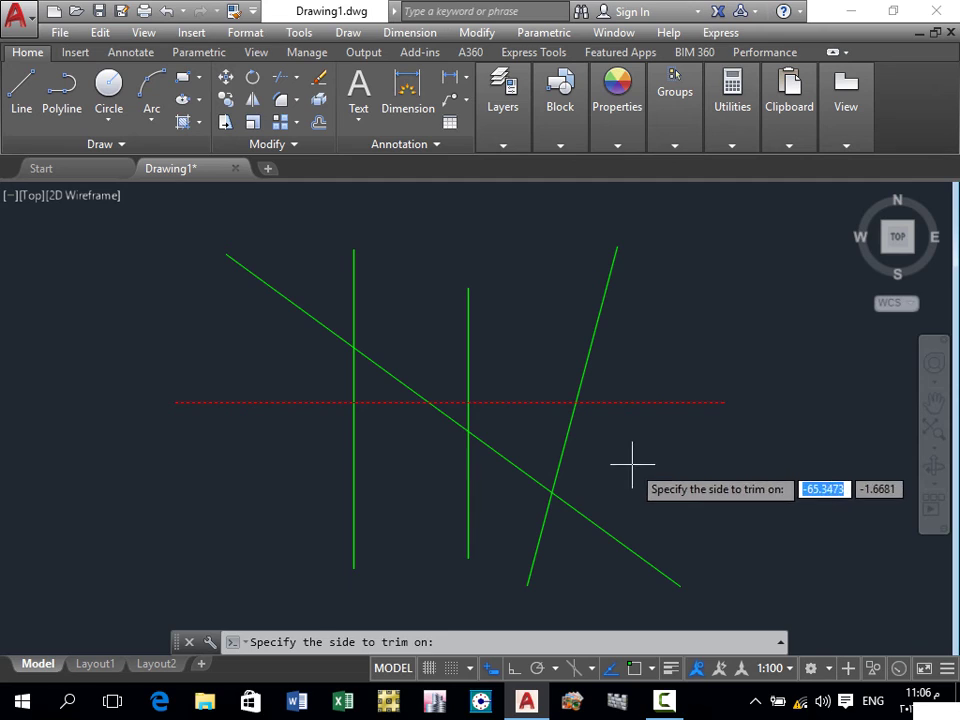
{"action": "left_click", "coordinate": [664, 316]}
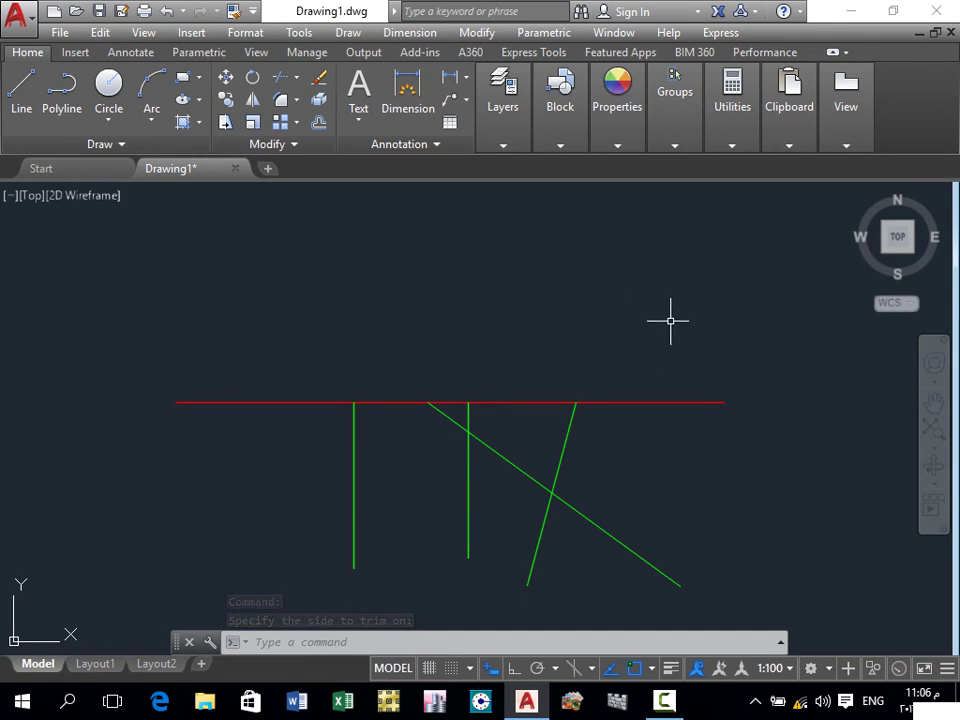
{"action": "left_click", "coordinate": [626, 402]}
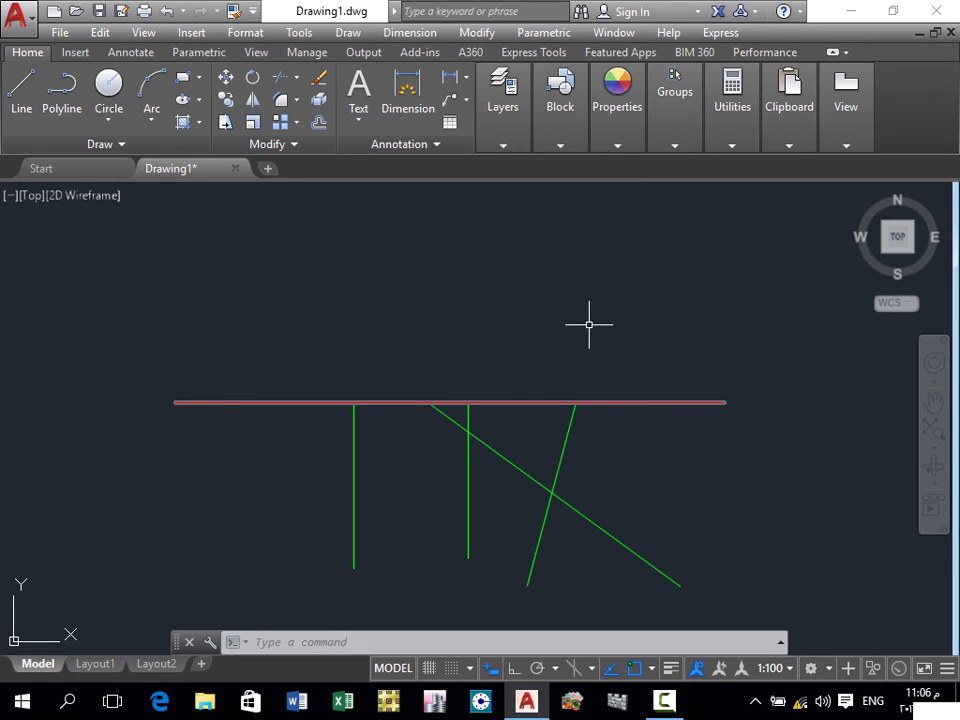
{"action": "left_click", "coordinate": [589, 324]}
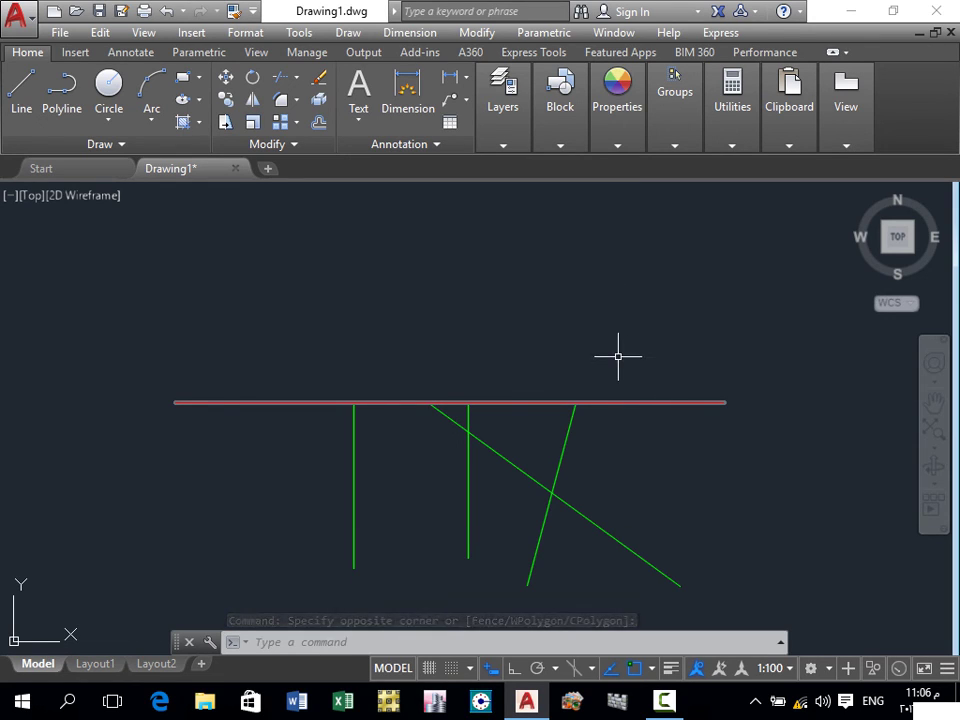